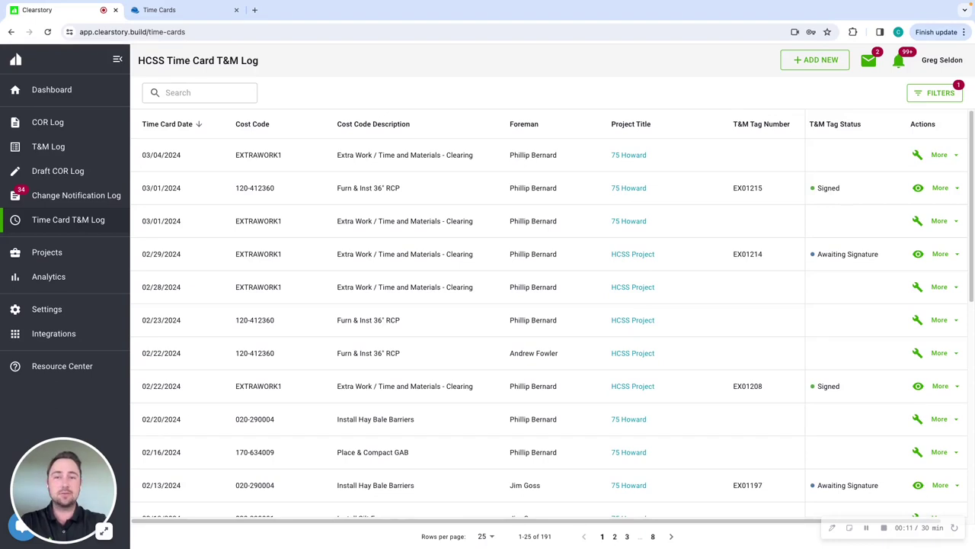
Step: In HeavyJob's March 04 time card, review EXTRAWORK1's notes, crew hours and first worker's details
{"action": "left_click", "coordinate": [162, 10]}
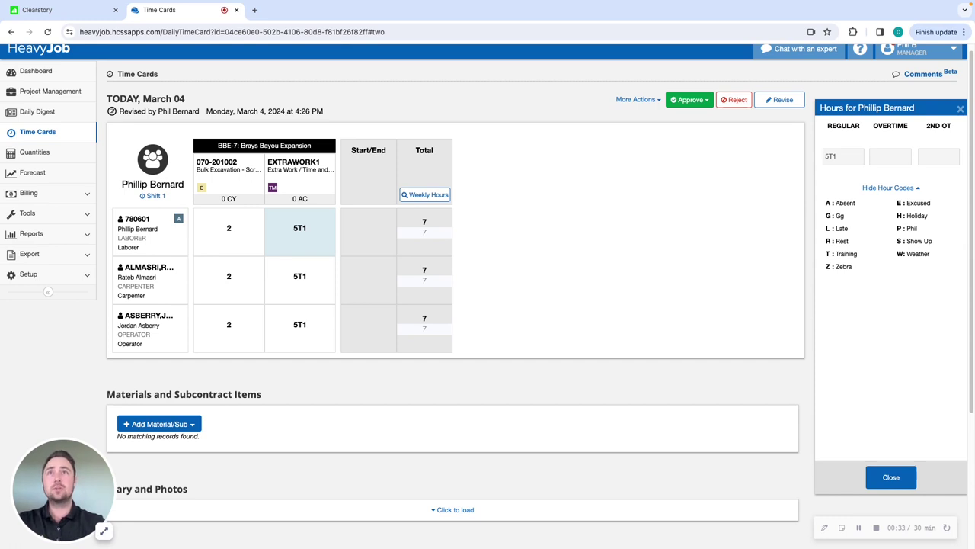
{"action": "left_click", "coordinate": [301, 194]}
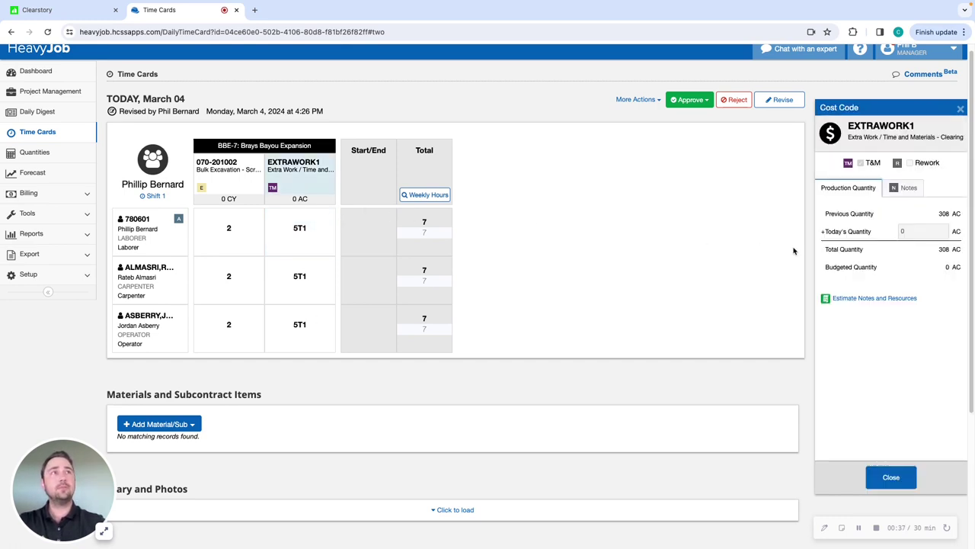
{"action": "left_click", "coordinate": [909, 190]}
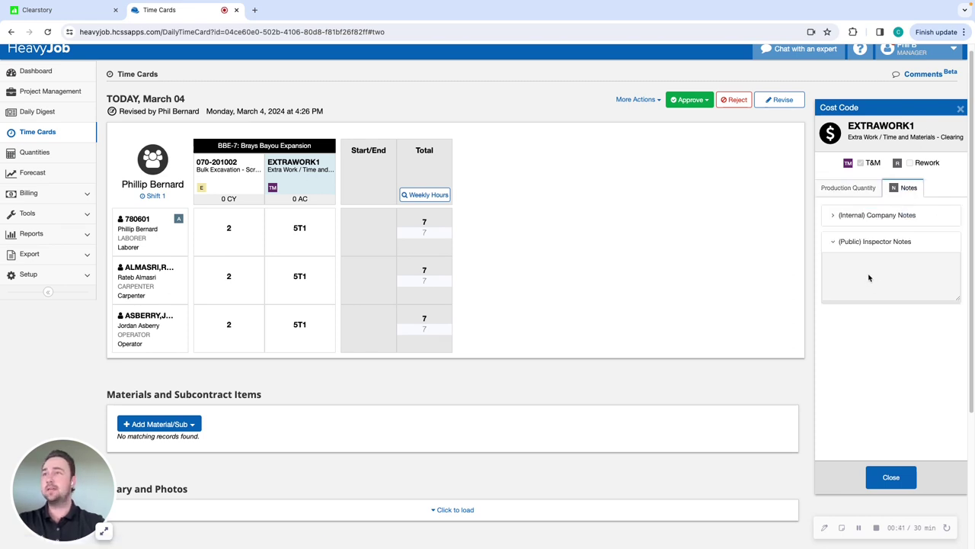
{"action": "left_click", "coordinate": [320, 248]}
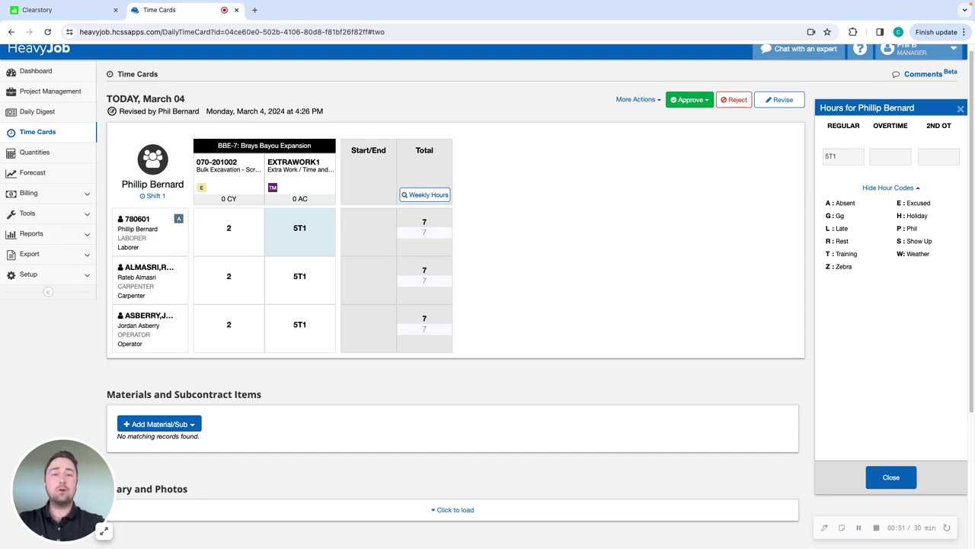
{"action": "left_click", "coordinate": [158, 242]}
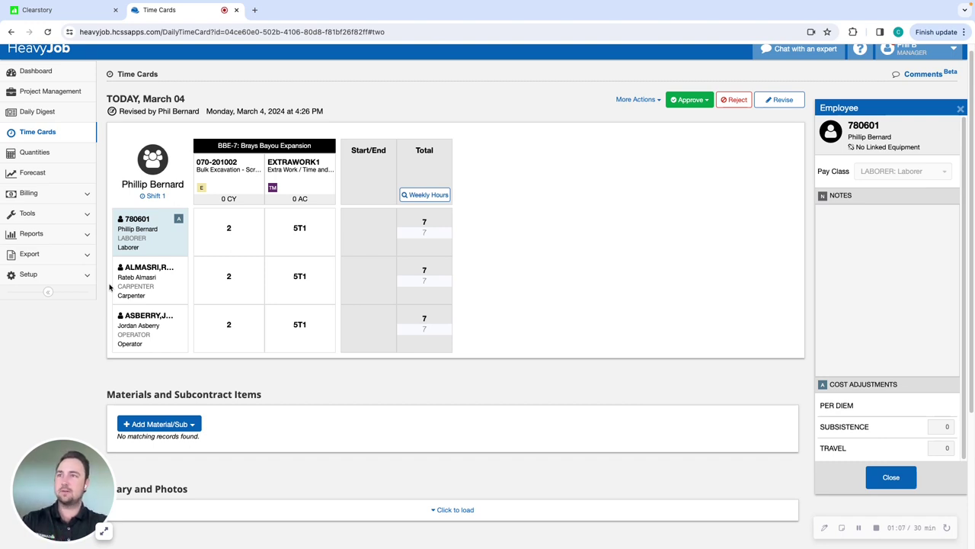
Step: Return to ClearStory's HCSS Time Card T&M Log
{"action": "left_click", "coordinate": [68, 10]}
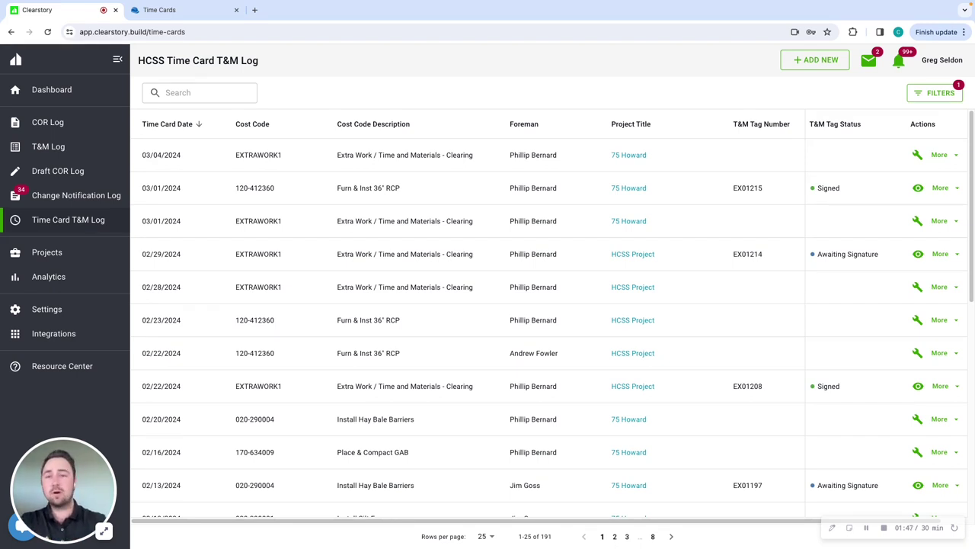
{"action": "left_click", "coordinate": [918, 157]}
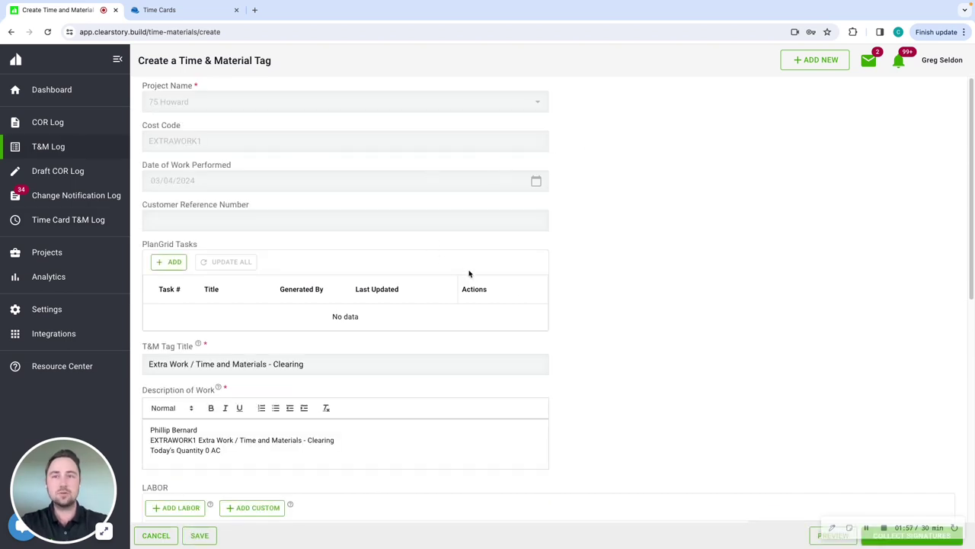
Step: Down in the Other section, set the per diem line's unit of measure to the suggested entry
{"action": "scroll", "coordinate": [470, 278], "scroll_direction": "down", "scroll_amount": 1}
{"action": "scroll", "coordinate": [470, 277], "scroll_direction": "down", "scroll_amount": 2}
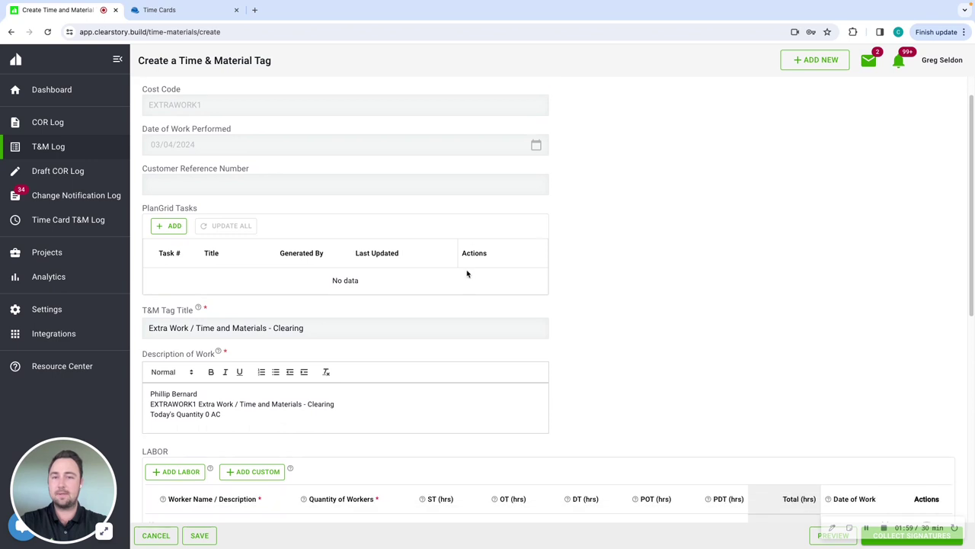
{"action": "scroll", "coordinate": [490, 397], "scroll_direction": "down", "scroll_amount": 1}
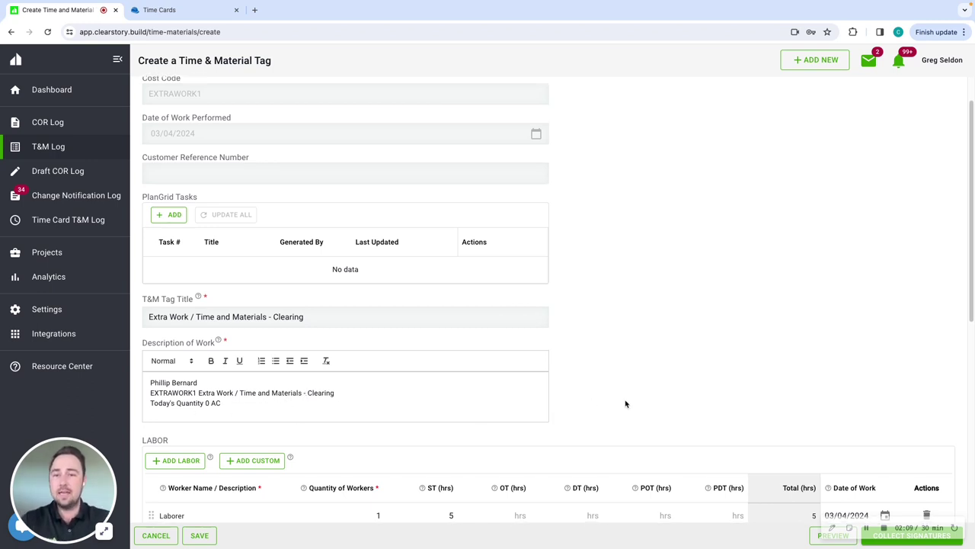
{"action": "scroll", "coordinate": [625, 402], "scroll_direction": "down", "scroll_amount": 4}
{"action": "scroll", "coordinate": [626, 401], "scroll_direction": "down", "scroll_amount": 1}
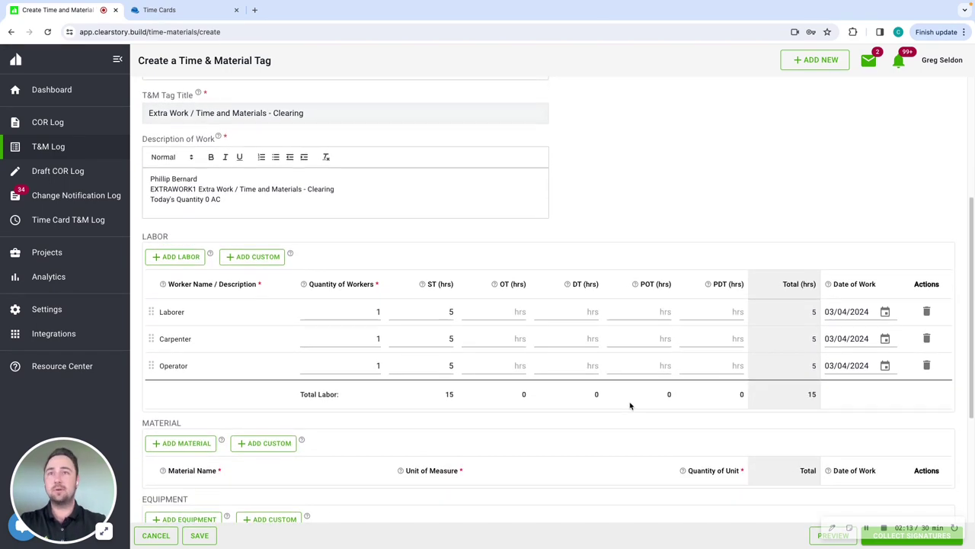
{"action": "scroll", "coordinate": [629, 403], "scroll_direction": "down", "scroll_amount": 1}
{"action": "scroll", "coordinate": [632, 393], "scroll_direction": "down", "scroll_amount": 1}
{"action": "scroll", "coordinate": [610, 404], "scroll_direction": "down", "scroll_amount": 2}
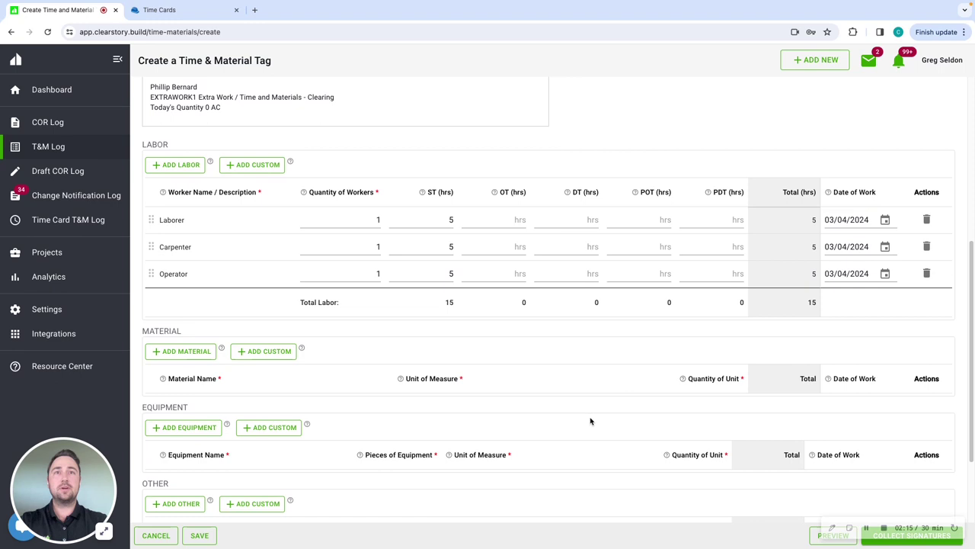
{"action": "left_click", "coordinate": [466, 479]}
{"action": "key", "text": "Down"}
{"action": "key", "text": "Return"}
Step: Give the per diem line quantity 1 and preview T&M tag EX01216
{"action": "left_click", "coordinate": [649, 485]}
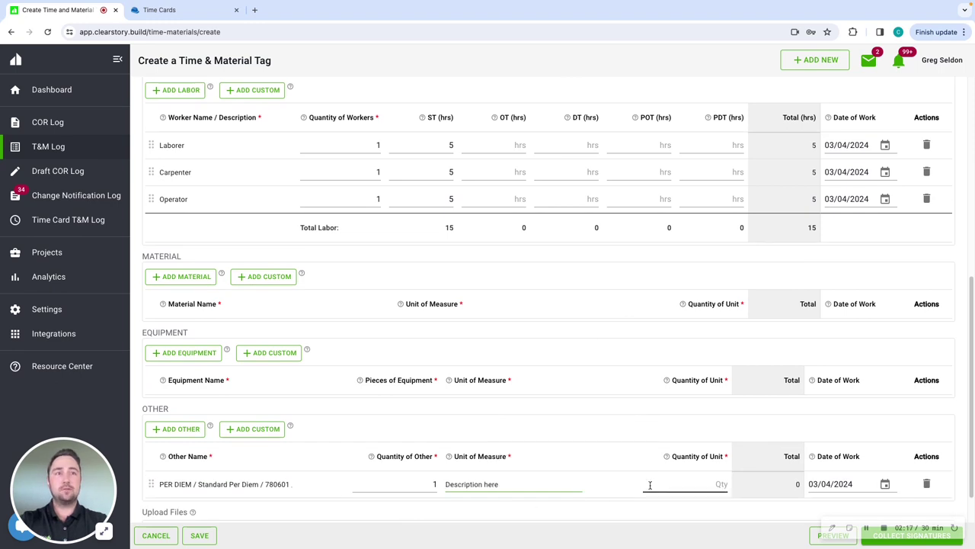
{"action": "type", "text": "1"}
{"action": "left_click", "coordinate": [813, 543]}
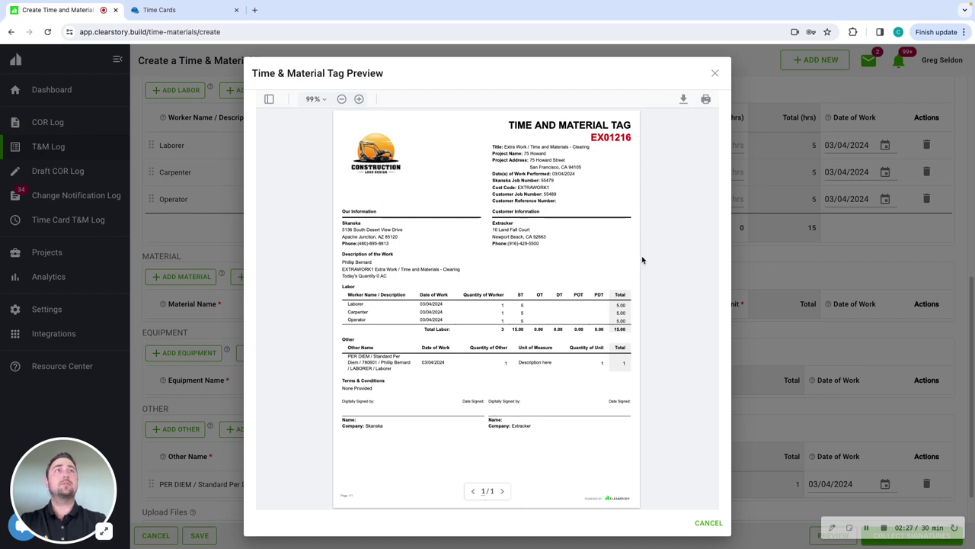
Step: Close the tag preview and leave the unsaved tag for the sent T&M Log
{"action": "left_click", "coordinate": [716, 75]}
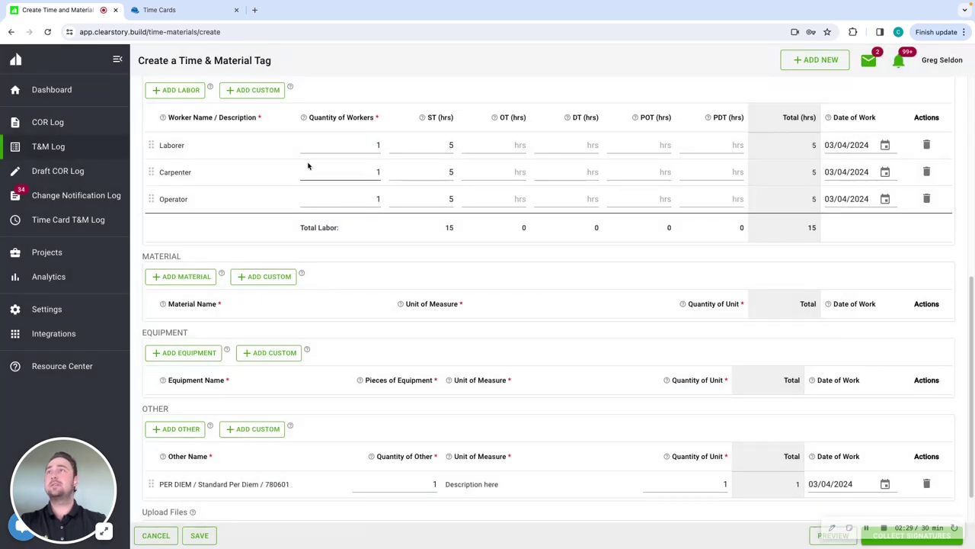
{"action": "left_click", "coordinate": [60, 149]}
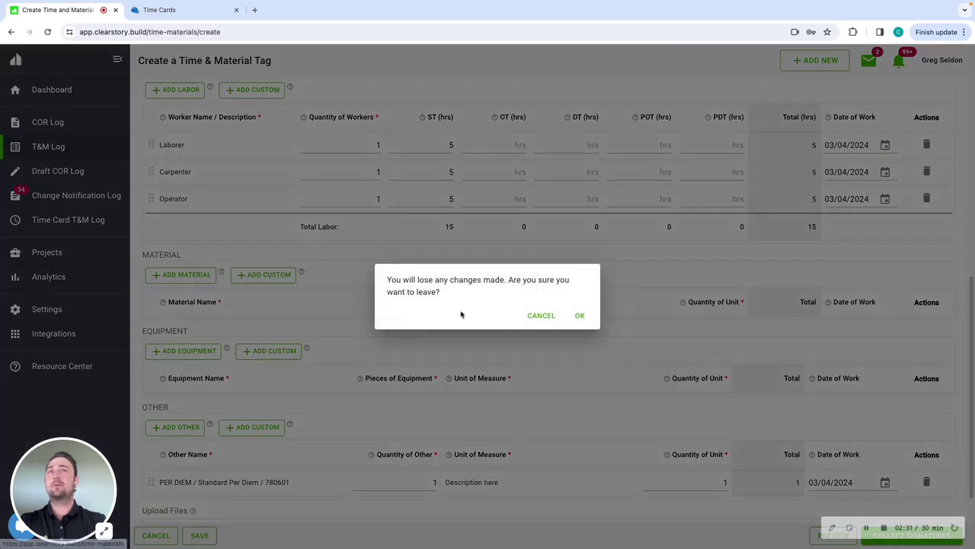
{"action": "left_click", "coordinate": [578, 316]}
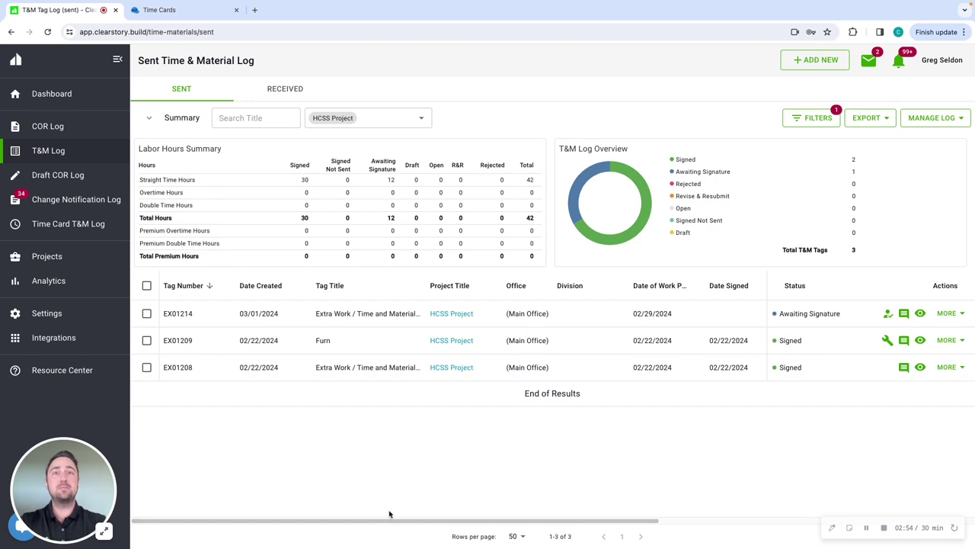
{"action": "left_click_drag", "start_coordinate": [392, 521], "coordinate": [467, 534]}
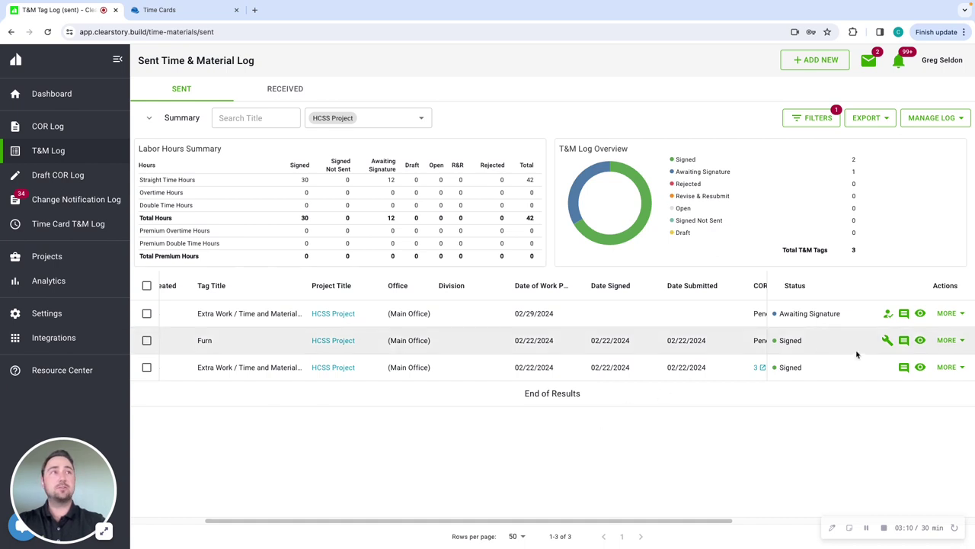
Step: Generate a change order request from Furn tag EX01209 and preview its $2,975.30 total
{"action": "left_click", "coordinate": [886, 341]}
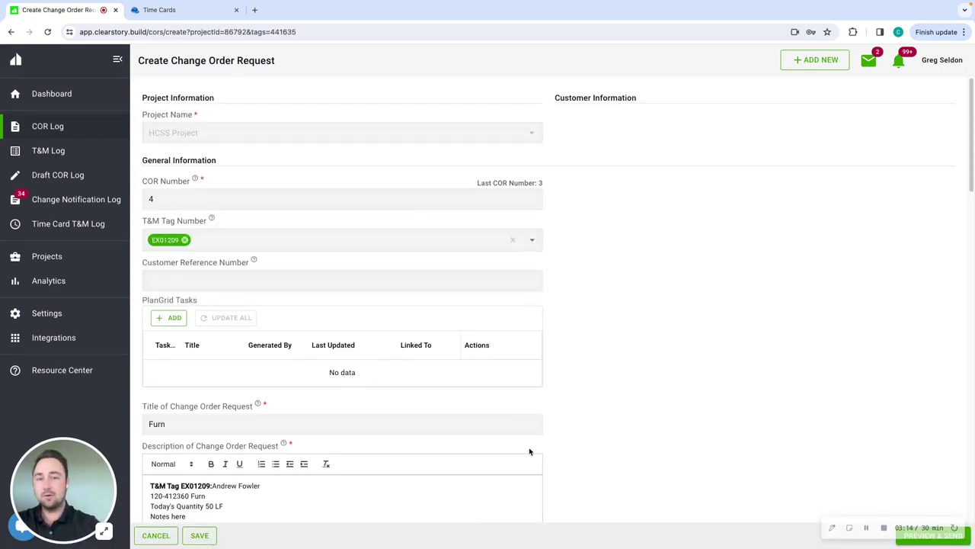
{"action": "scroll", "coordinate": [528, 449], "scroll_direction": "down", "scroll_amount": 3}
{"action": "scroll", "coordinate": [528, 448], "scroll_direction": "down", "scroll_amount": 3}
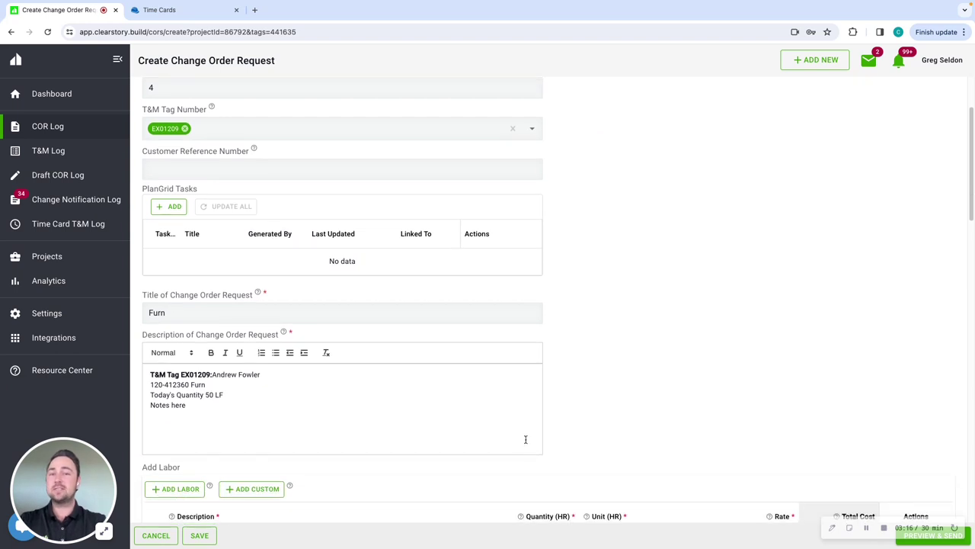
{"action": "scroll", "coordinate": [524, 441], "scroll_direction": "down", "scroll_amount": 1}
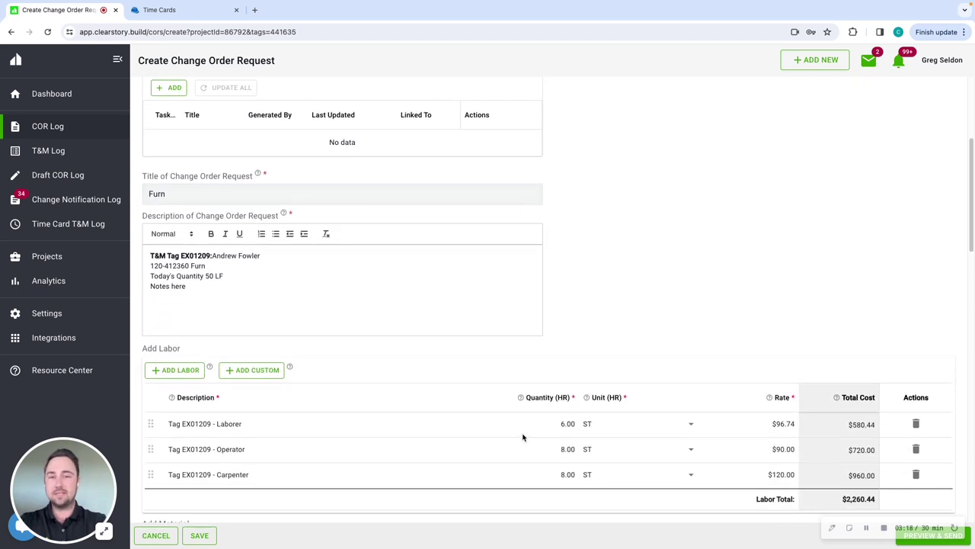
{"action": "scroll", "coordinate": [520, 425], "scroll_direction": "down", "scroll_amount": 3}
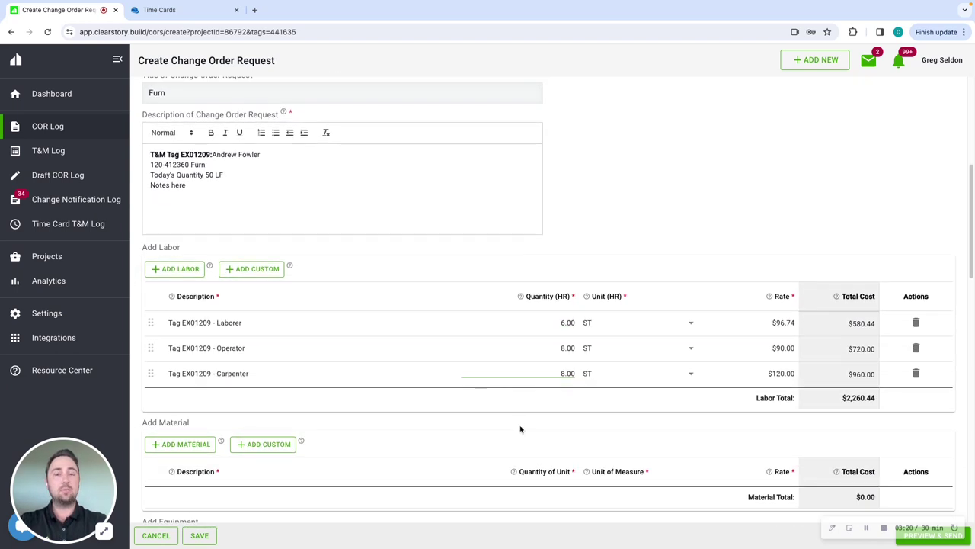
{"action": "scroll", "coordinate": [520, 429], "scroll_direction": "down", "scroll_amount": 3}
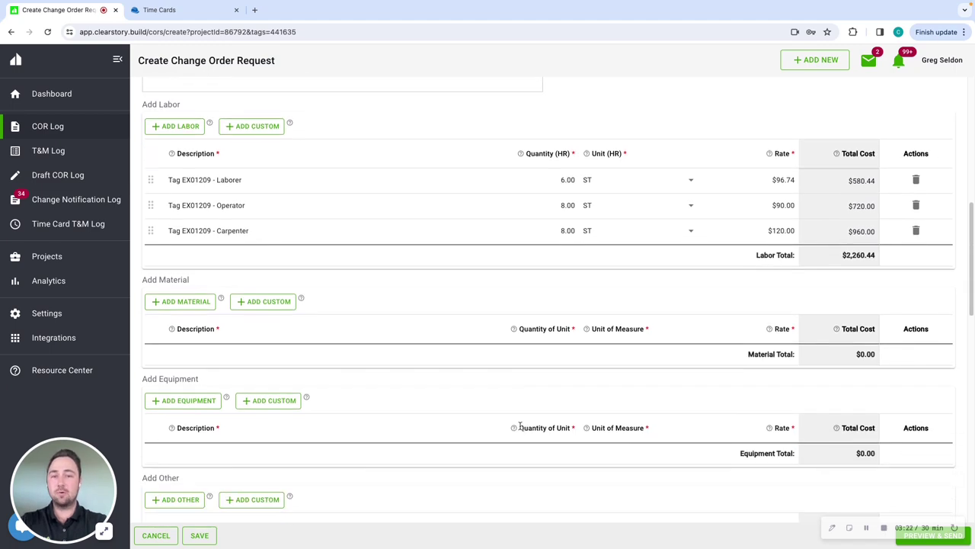
{"action": "scroll", "coordinate": [520, 429], "scroll_direction": "down", "scroll_amount": 3}
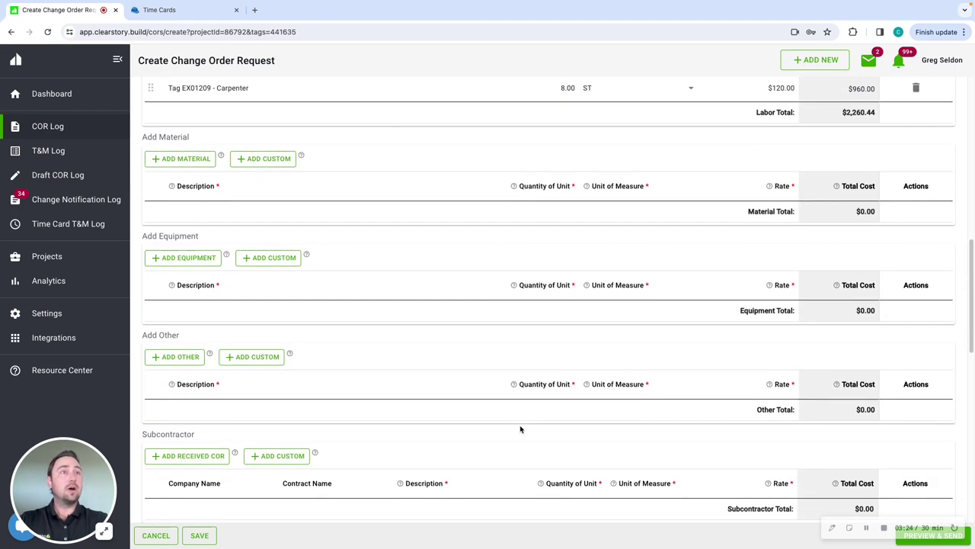
{"action": "scroll", "coordinate": [520, 429], "scroll_direction": "down", "scroll_amount": 6}
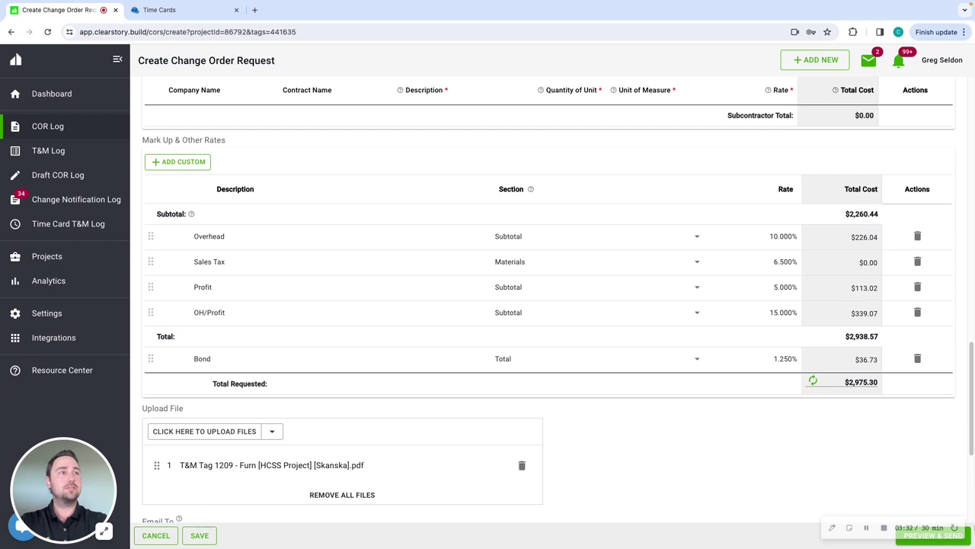
{"action": "left_click", "coordinate": [940, 536]}
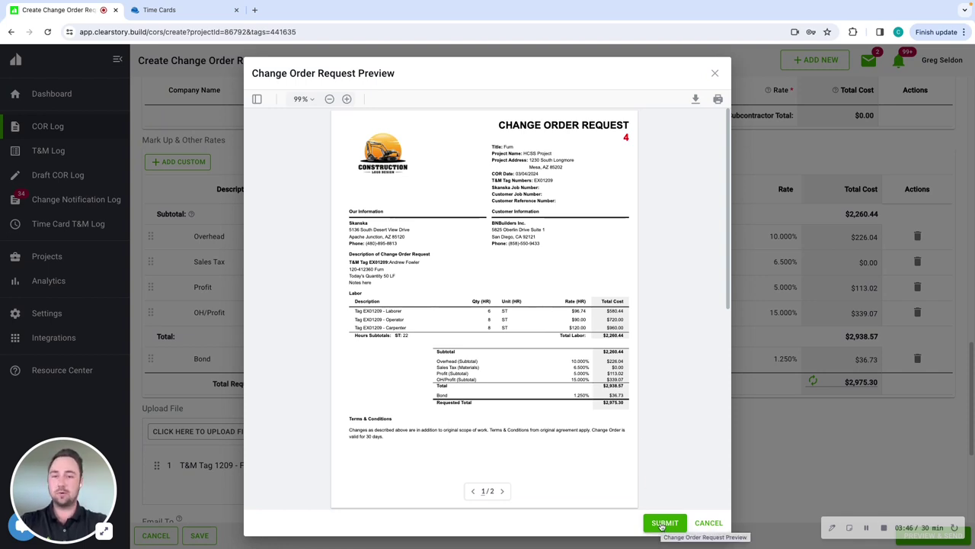
Step: Submit change order request 4, then go to the Projects list
{"action": "left_click", "coordinate": [662, 524]}
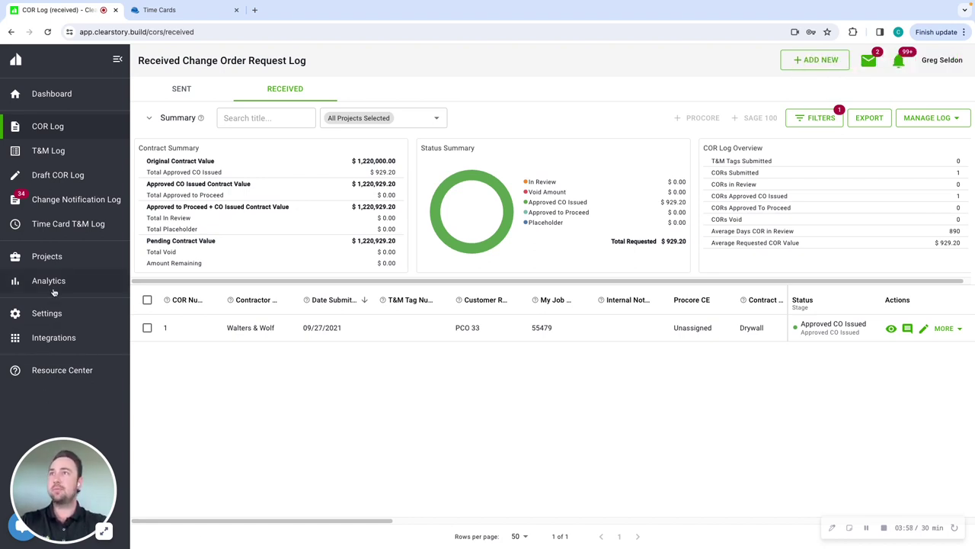
{"action": "left_click", "coordinate": [48, 259]}
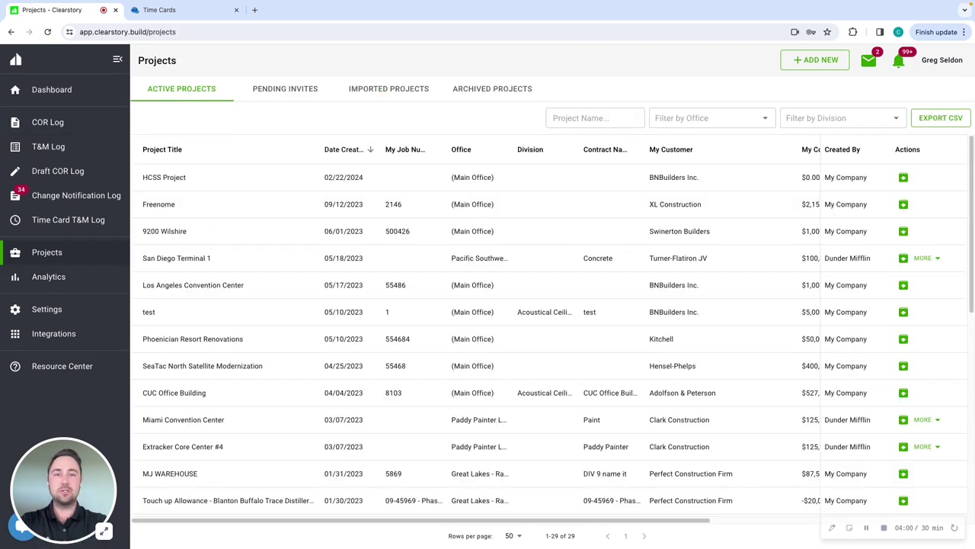